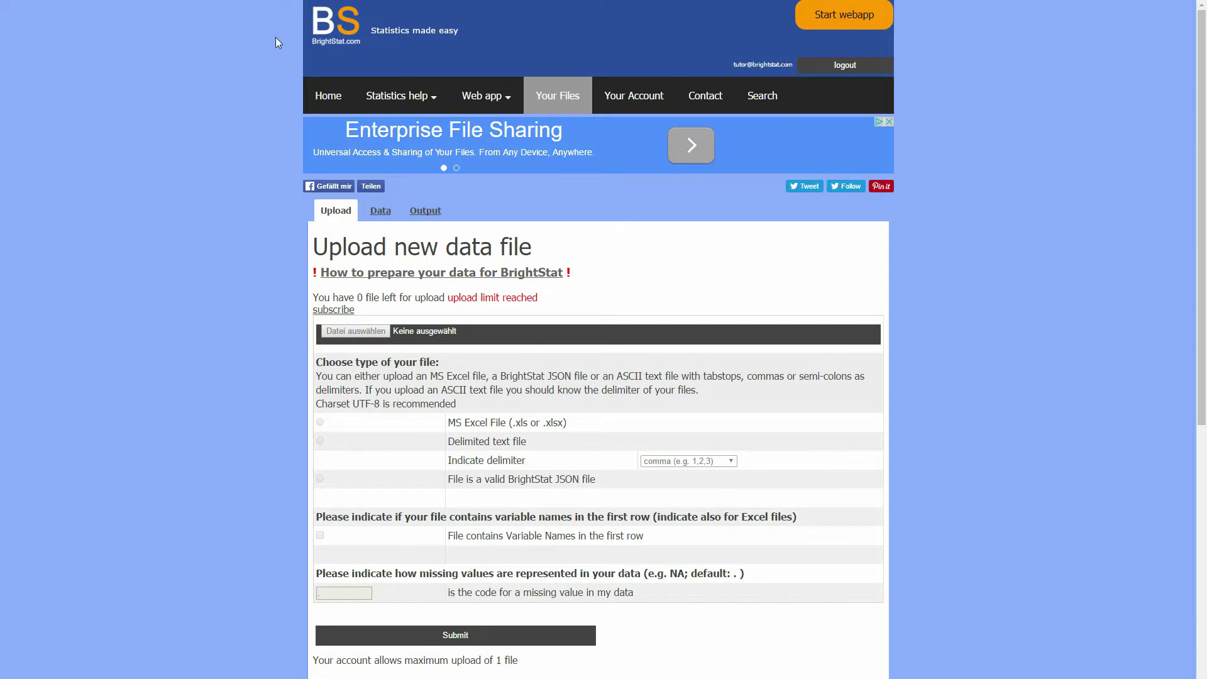
Show the account's Subscription tab: a basic account with a one-file limit and no expiry
left_click(633, 95)
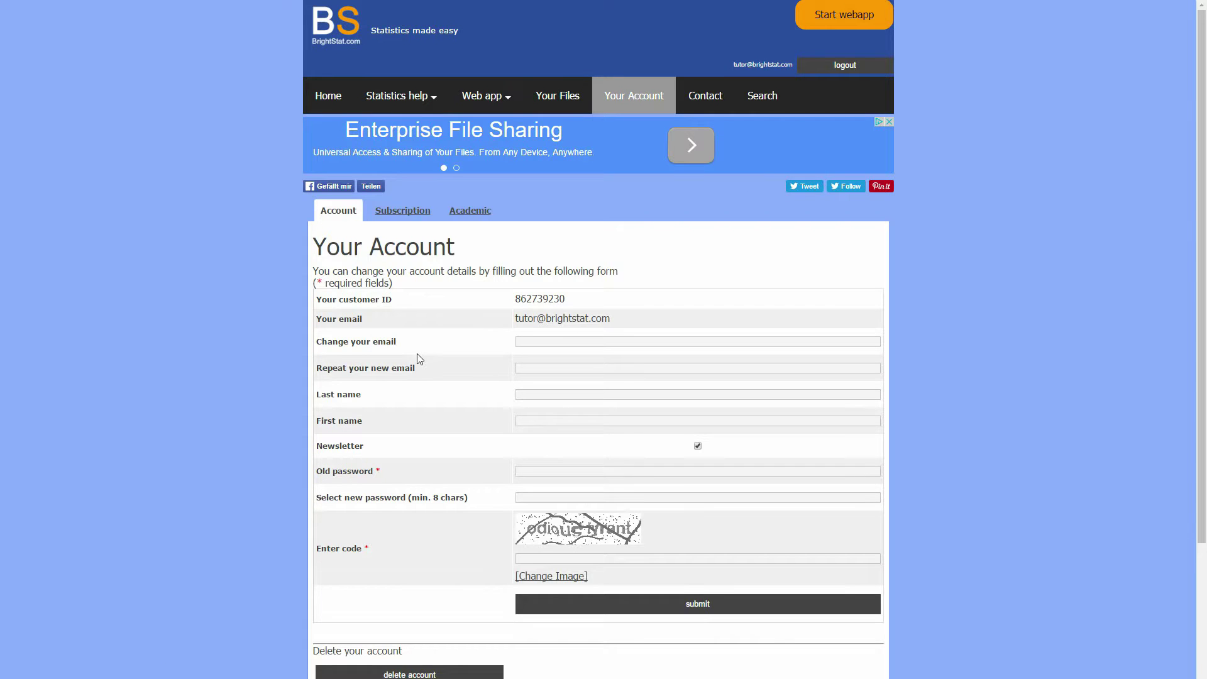
left_click(403, 210)
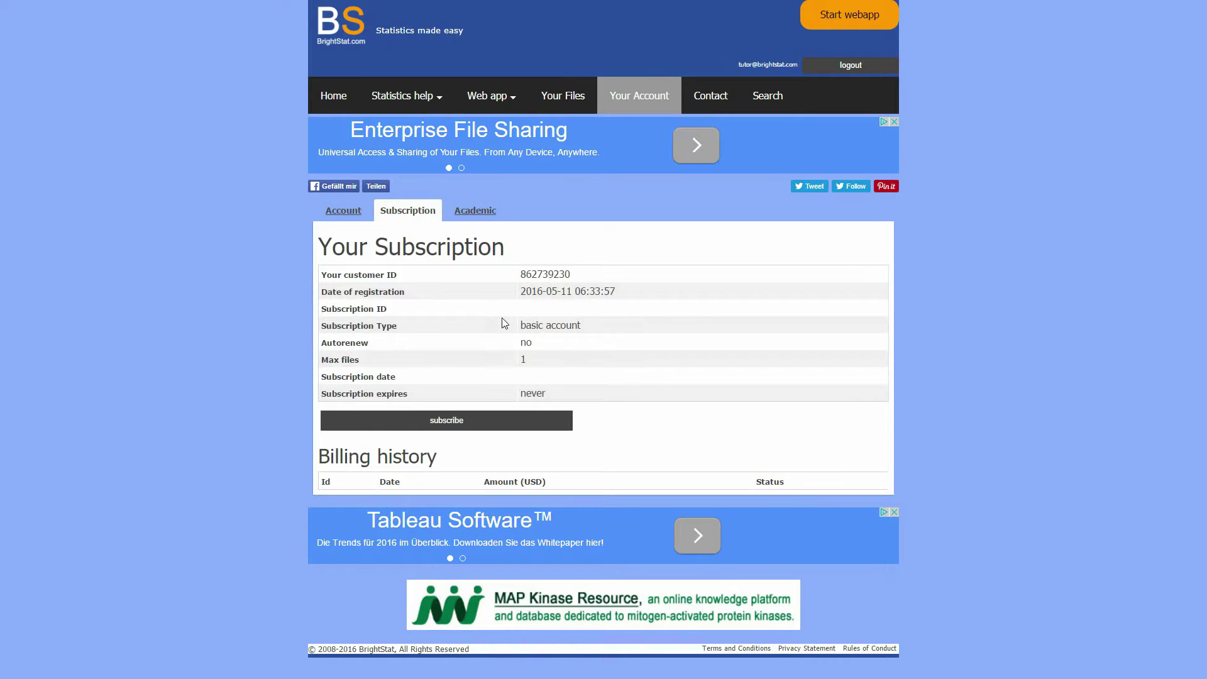
Switch to the Academic tab showing license package pricing and the blank application form
left_click(474, 214)
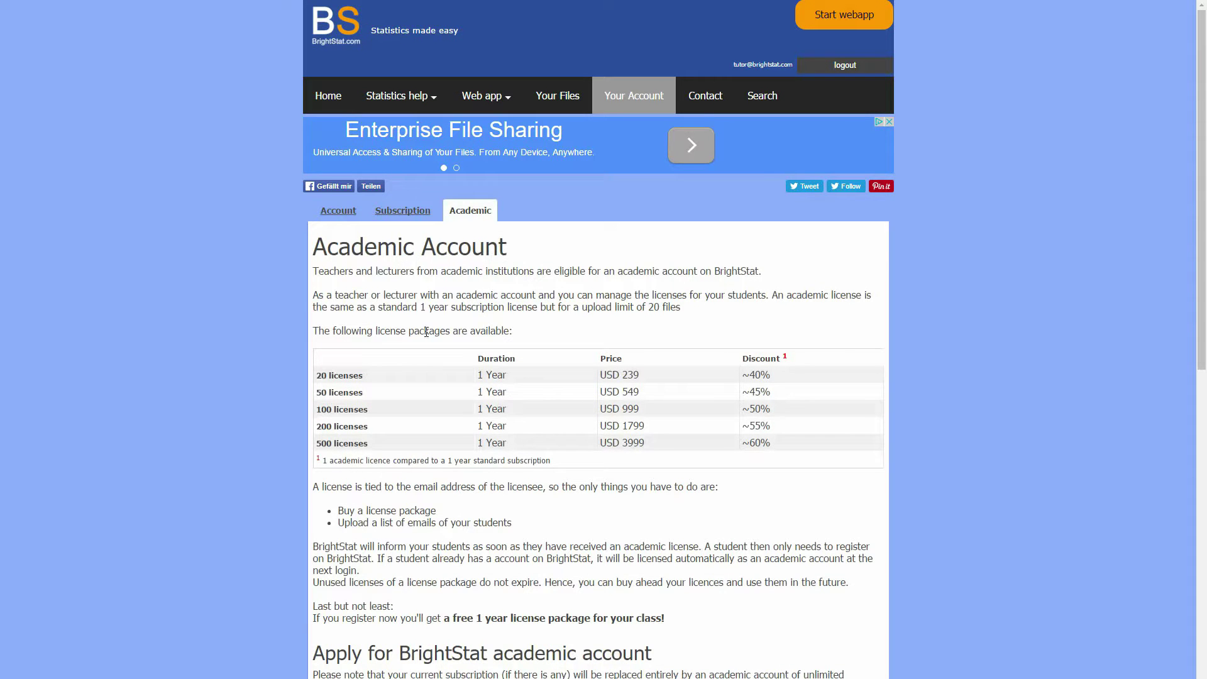
scroll(427, 331, "down", 1)
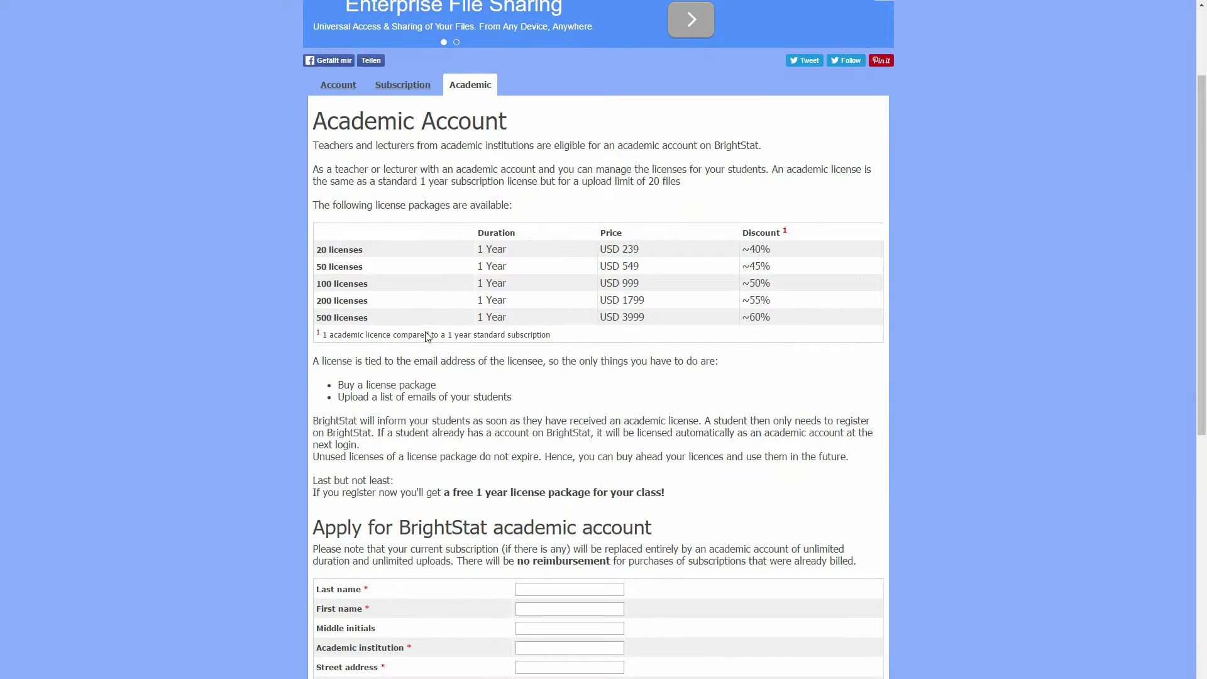
scroll(427, 331, "down", 1)
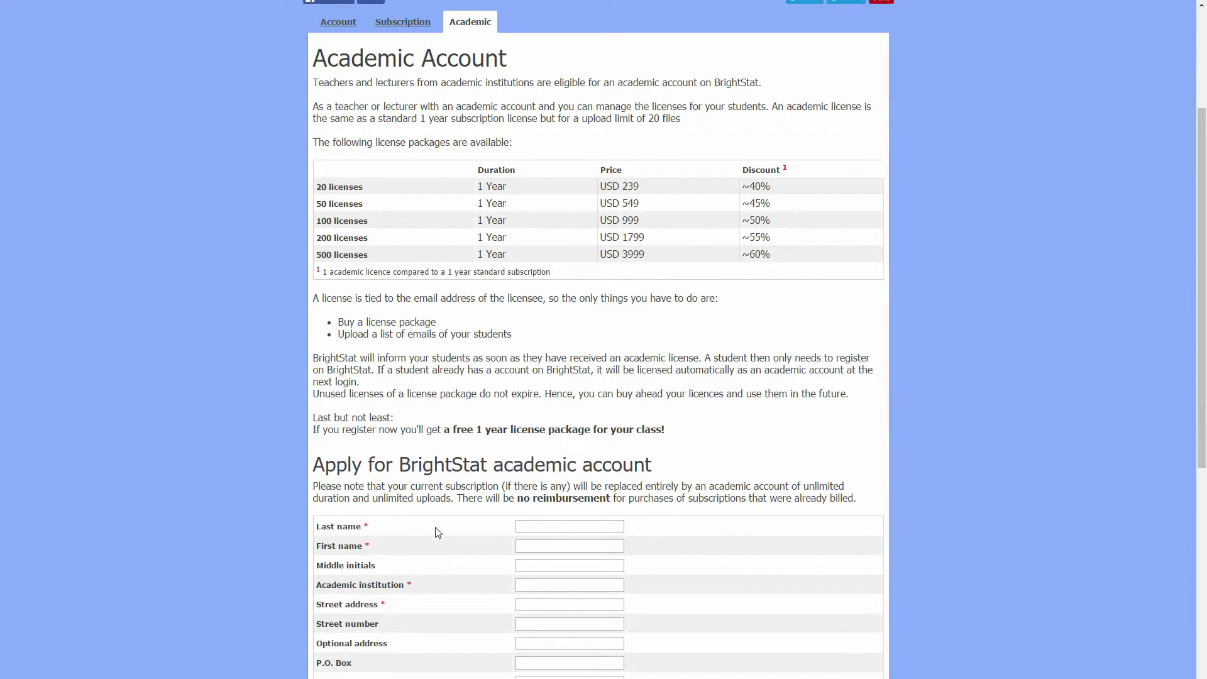
scroll(444, 556, "down", 1)
scroll(443, 557, "down", 2)
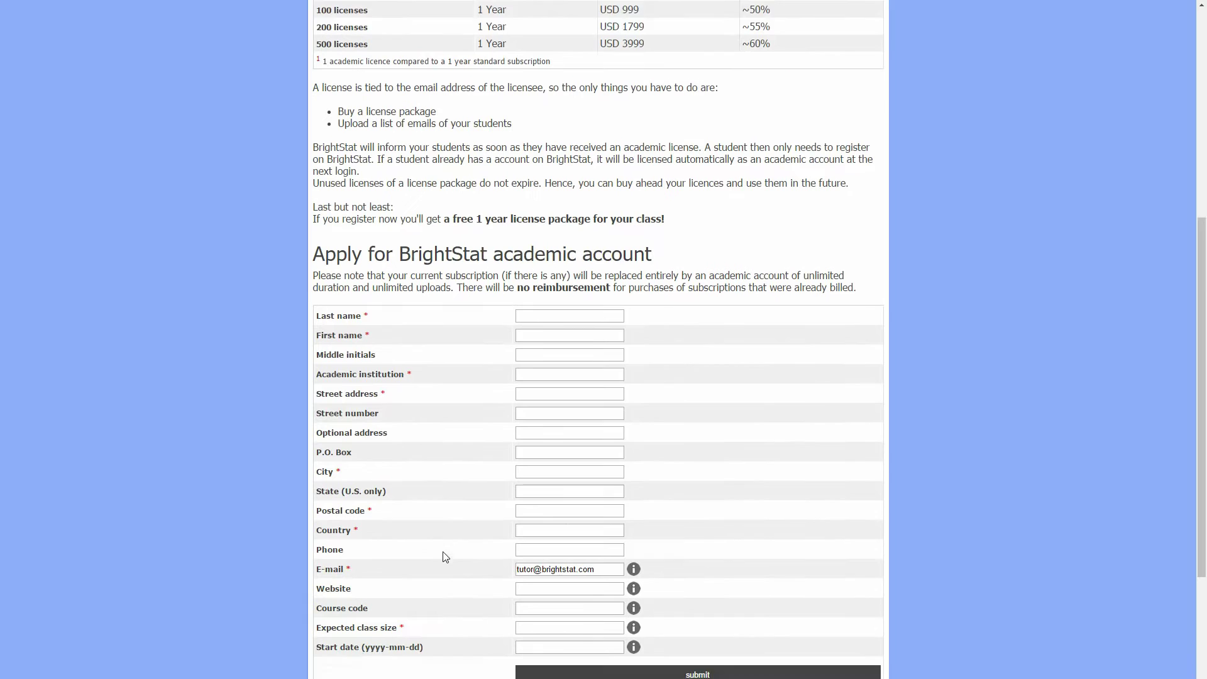
Enter the applicant's last and first name and the institution, University of Bern
left_click(554, 276)
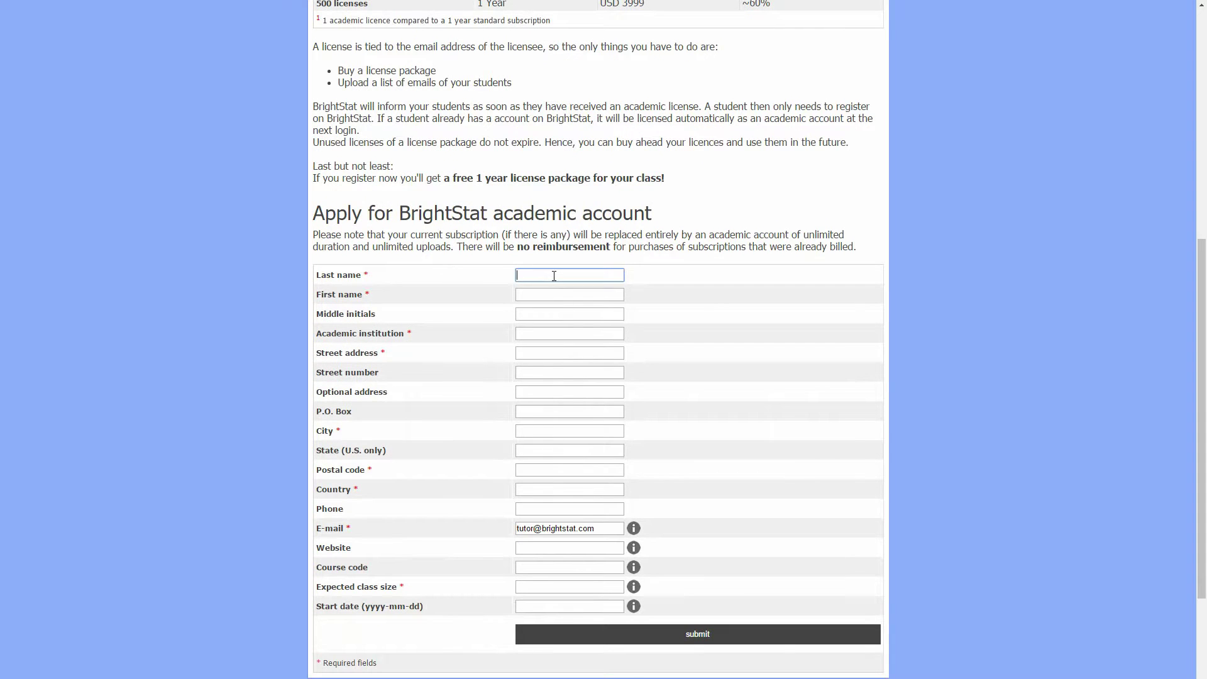
type("Stricker")
key("Tab")
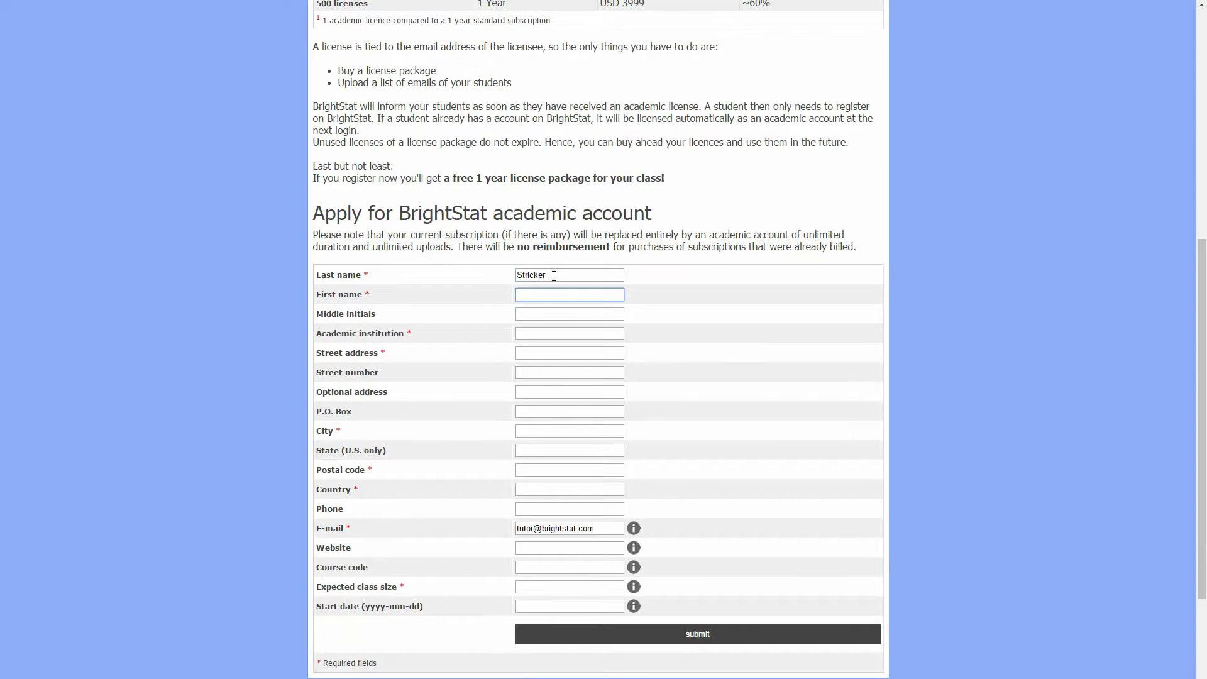
type("Daniel")
key("Tab")
key("Tab")
type("Uni")
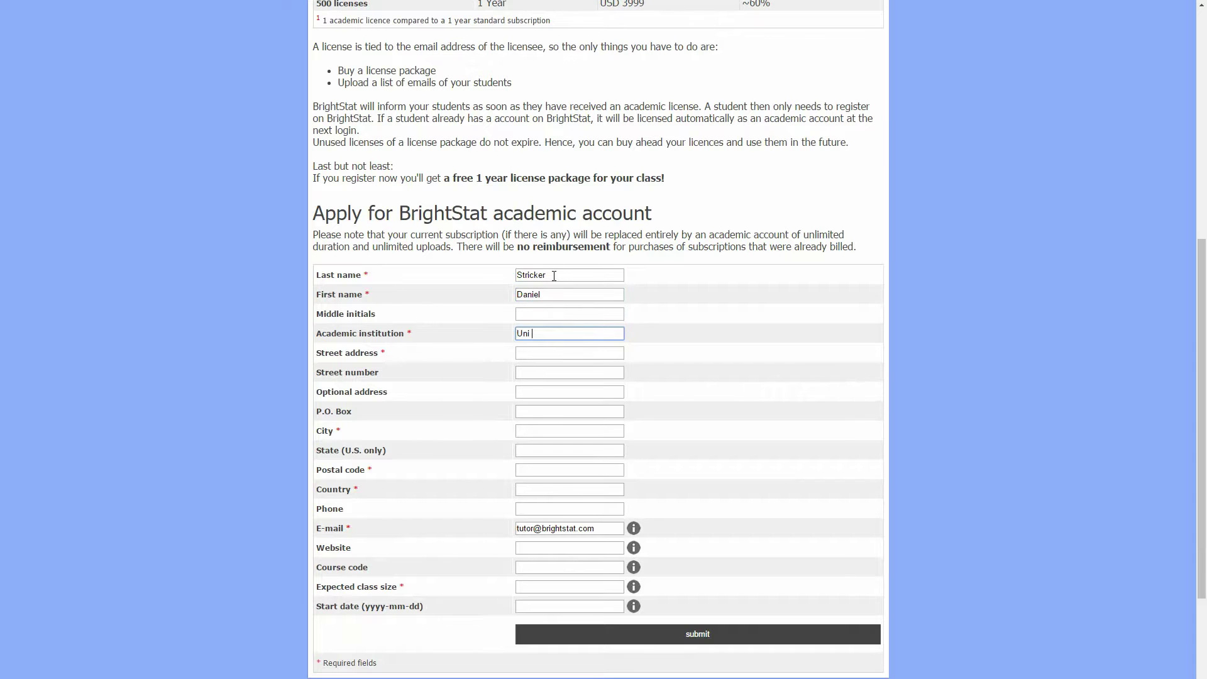
type("vcer")
key("BackSpace")
key("BackSpace")
key("BackSpace")
type("ersity of Bern")
Enter the Bern street address, city and postal code 3302, skipping optional fields
key("Tab")
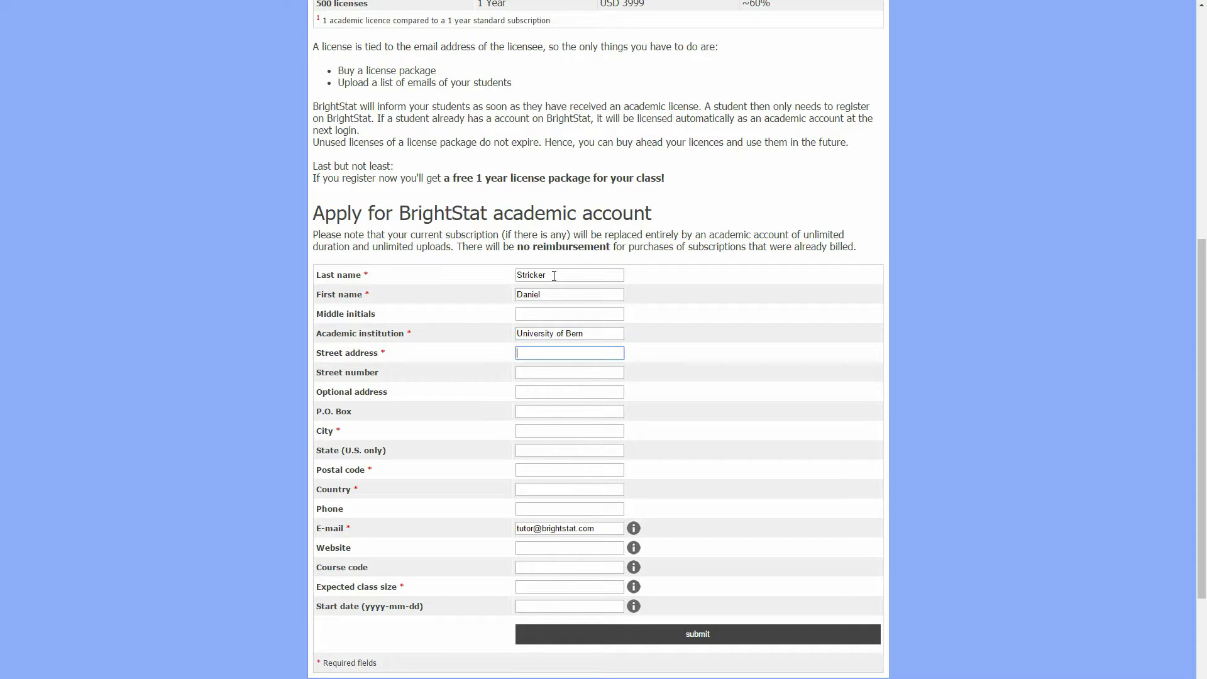
type("Some Address")
key("Tab")
key("Tab")
key("Tab")
key("Tab")
type("Bern")
key("Tab")
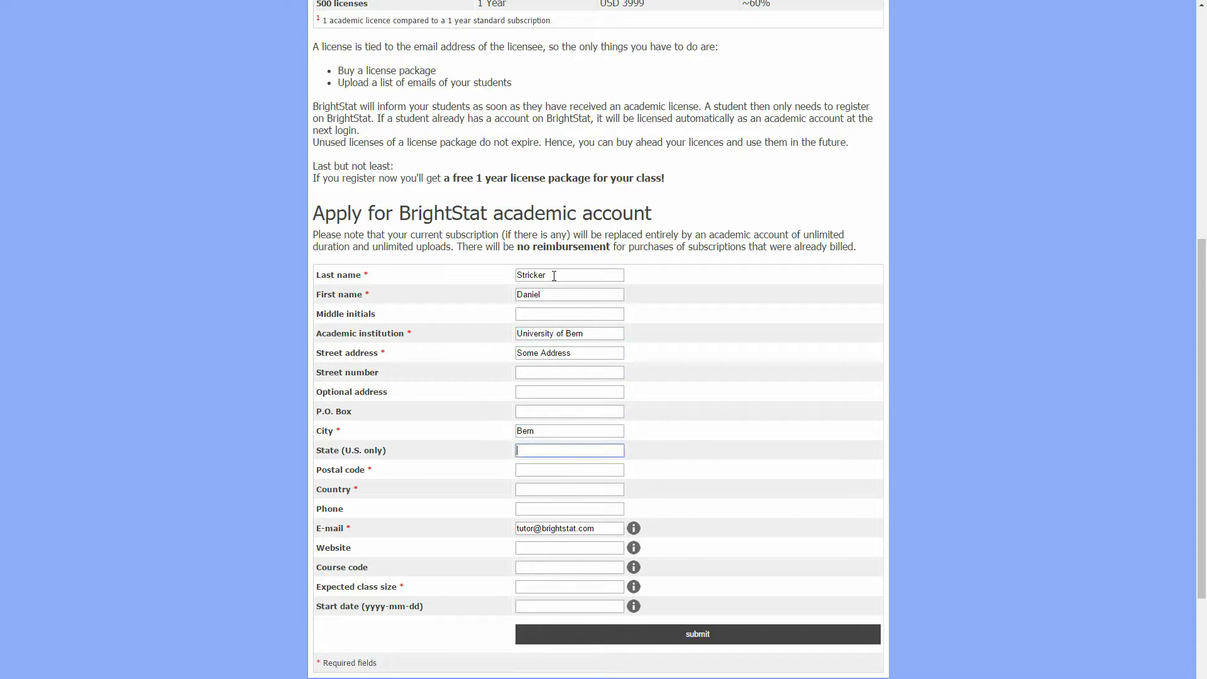
key("Tab")
type("3302")
key("Tab")
type("Switzerland")
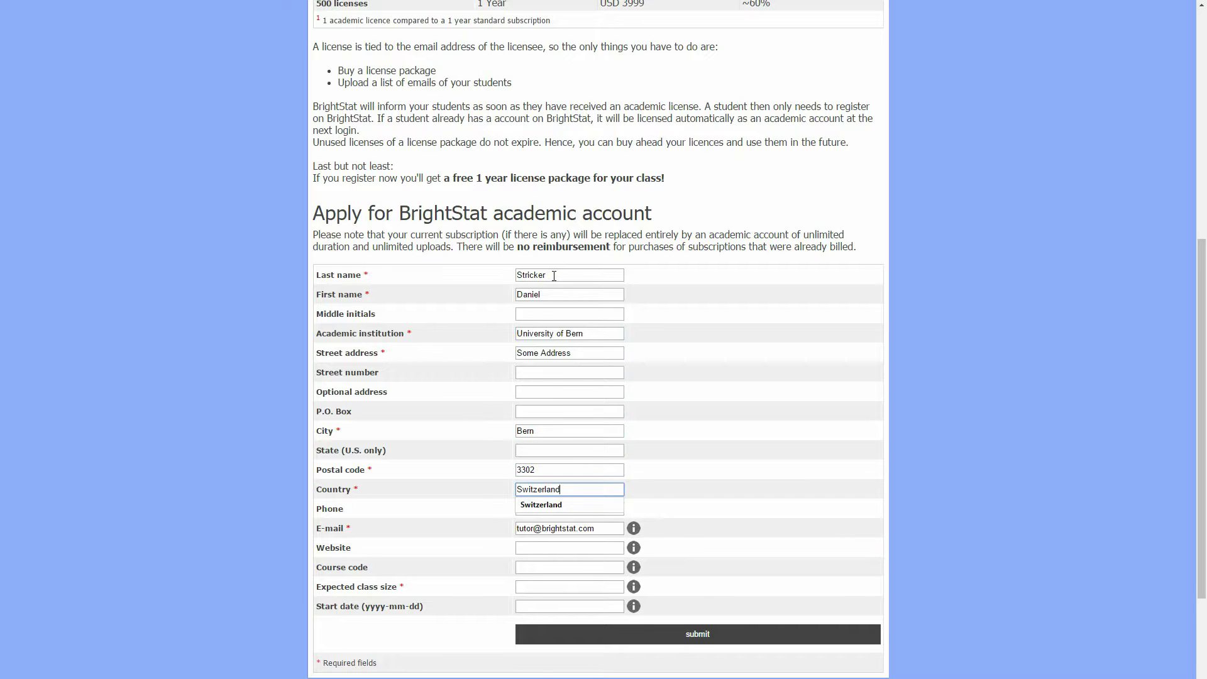
key("Tab")
key("Tab")
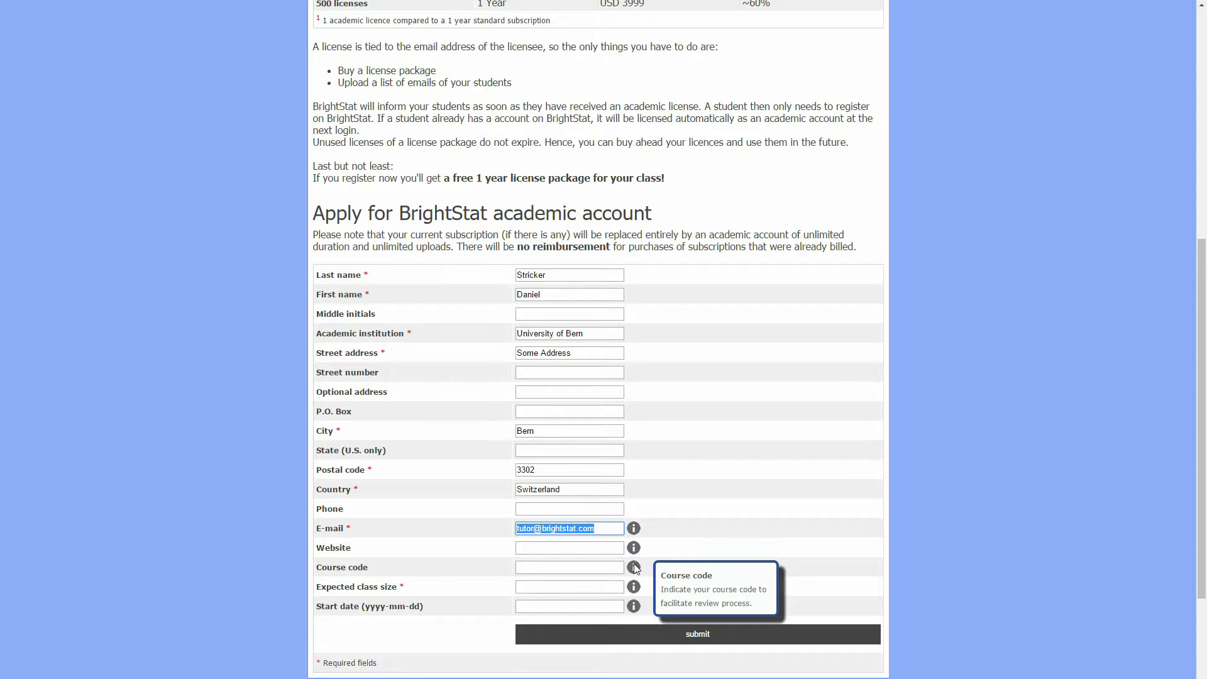
mouse_move(634, 587)
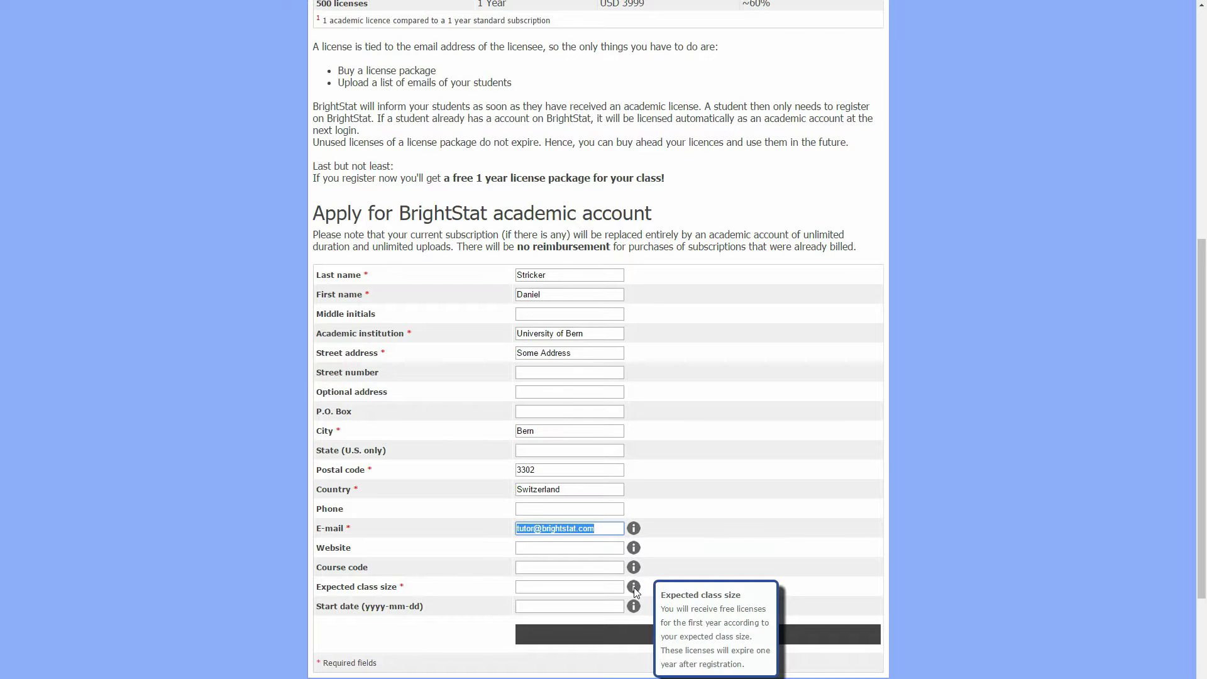
Enter expected class size 30 and pick 19 September 2016 as the start date
left_click(611, 587)
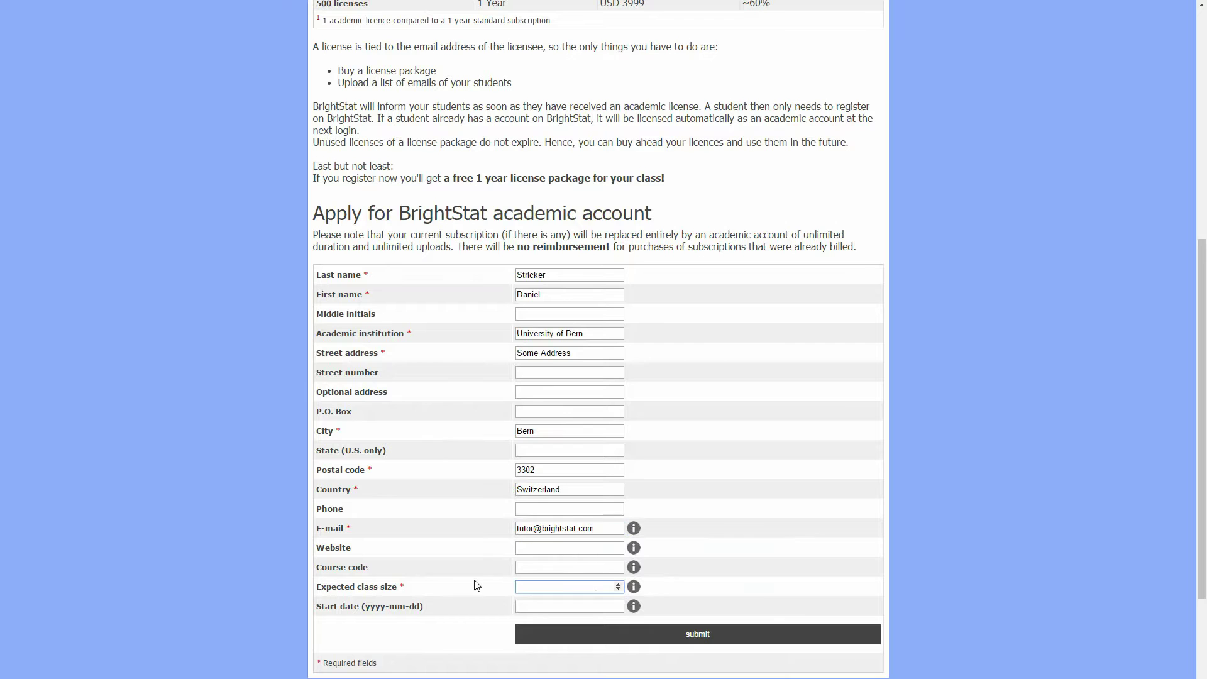
type("30")
scroll(552, 607, "down", 1)
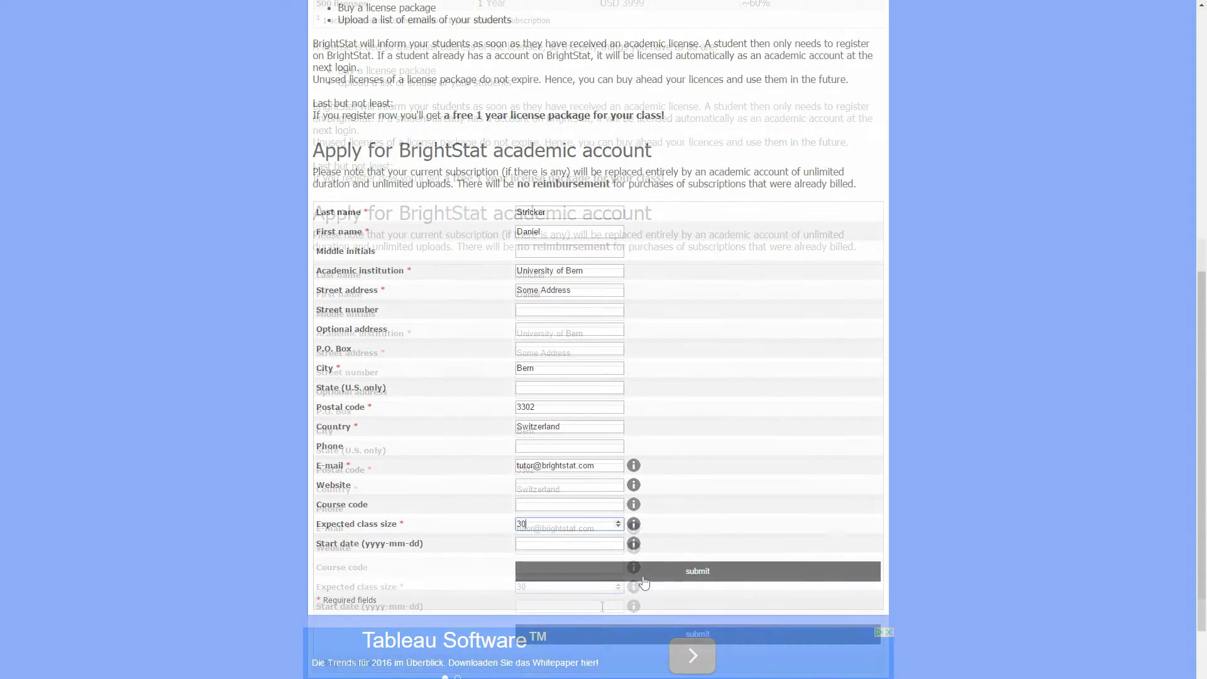
left_click(595, 544)
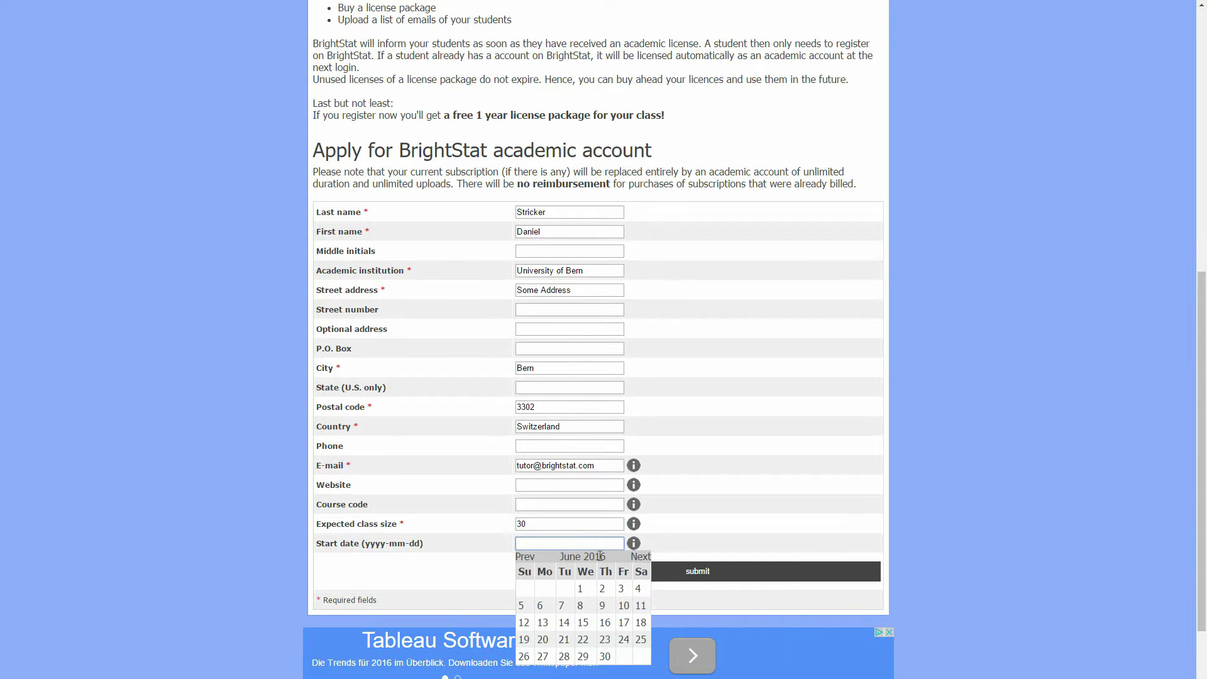
left_click(645, 559)
left_click(645, 559)
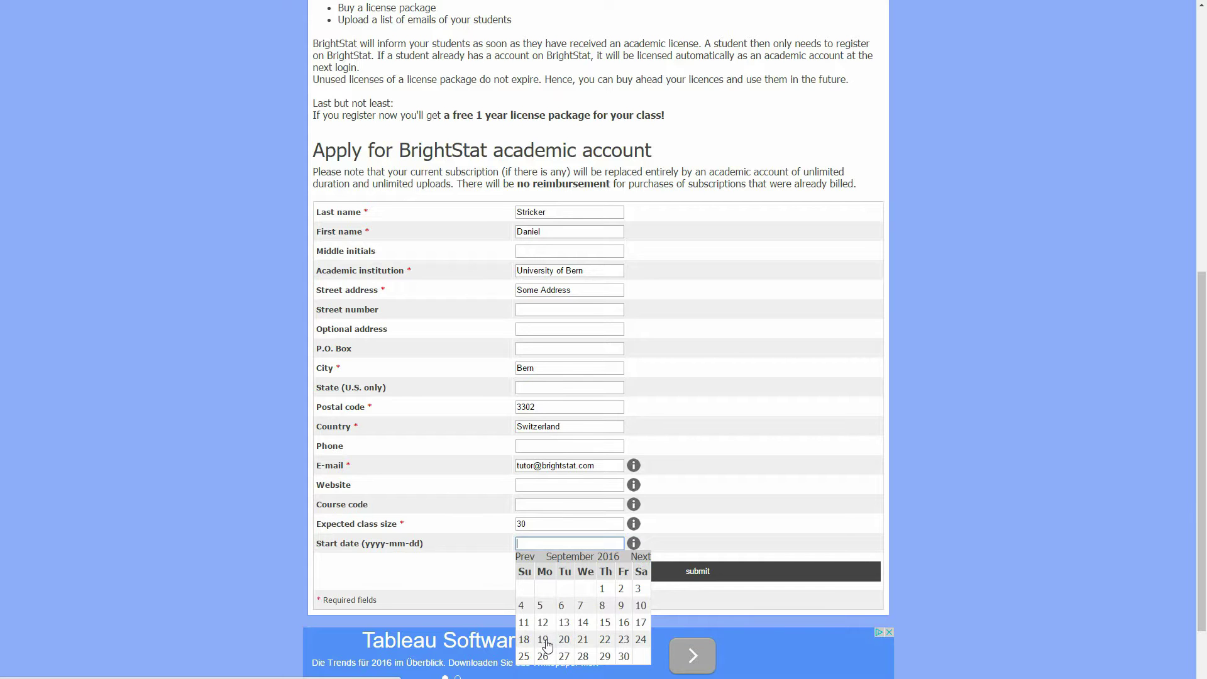
left_click(544, 641)
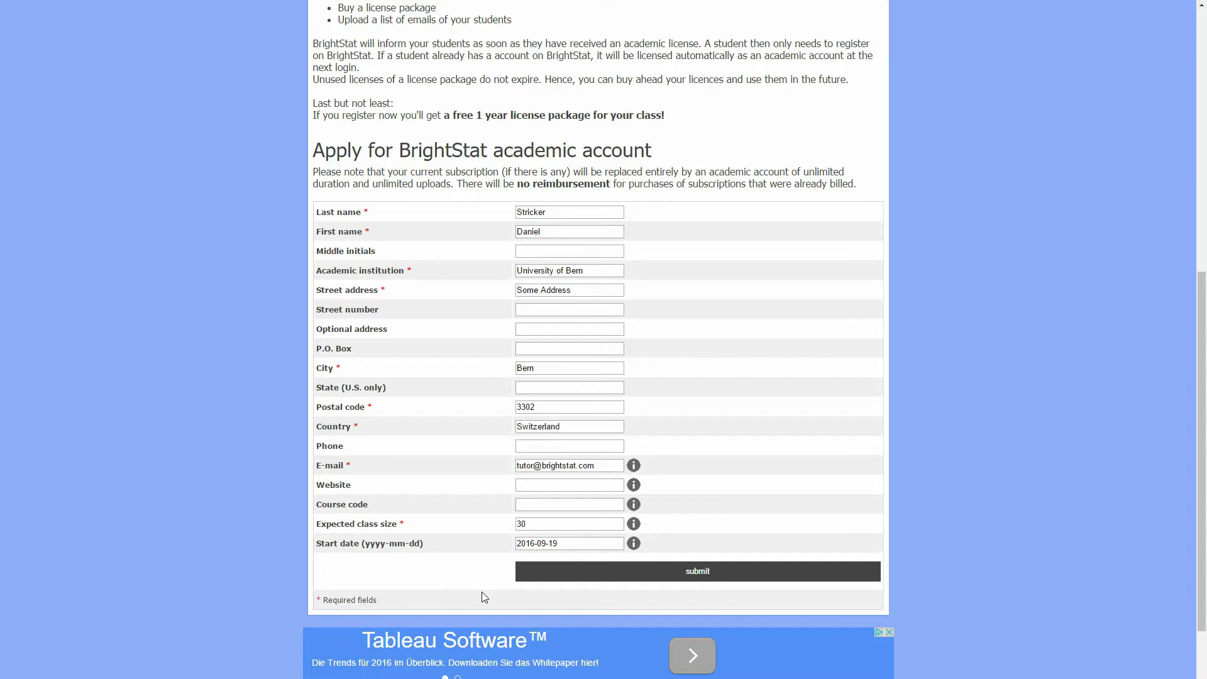
Submit the application form to reach the review page
left_click(705, 574)
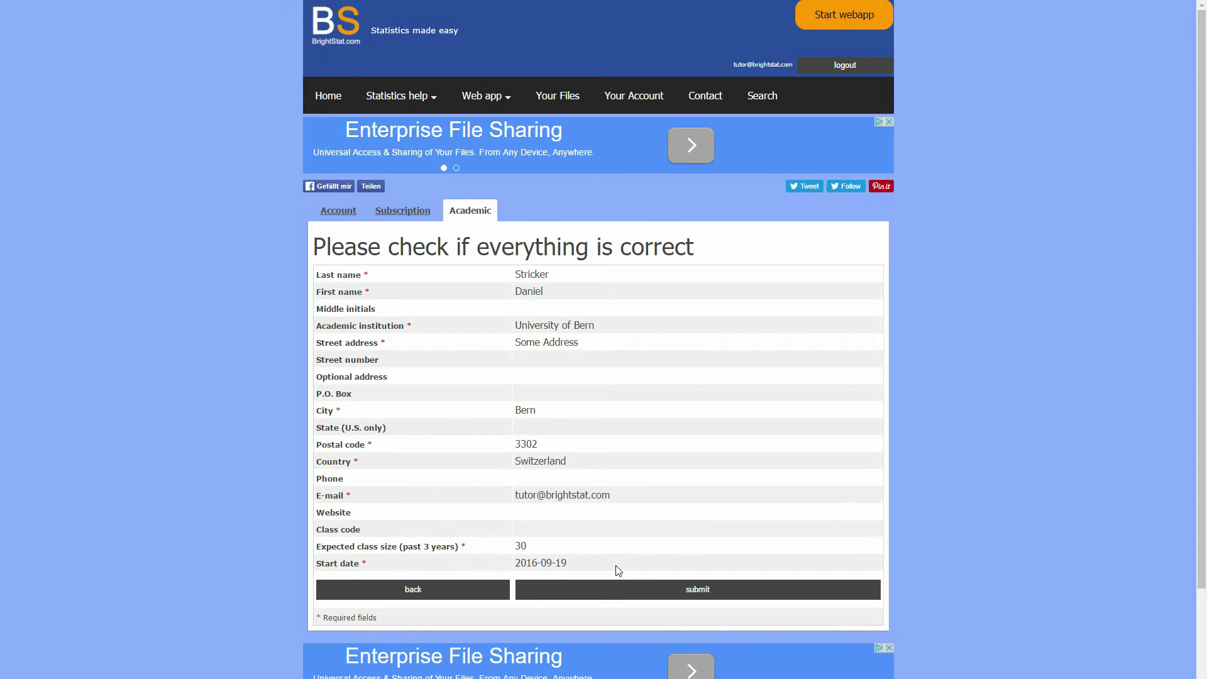
Confirm the checked application details and select the resulting reference code
left_click(709, 595)
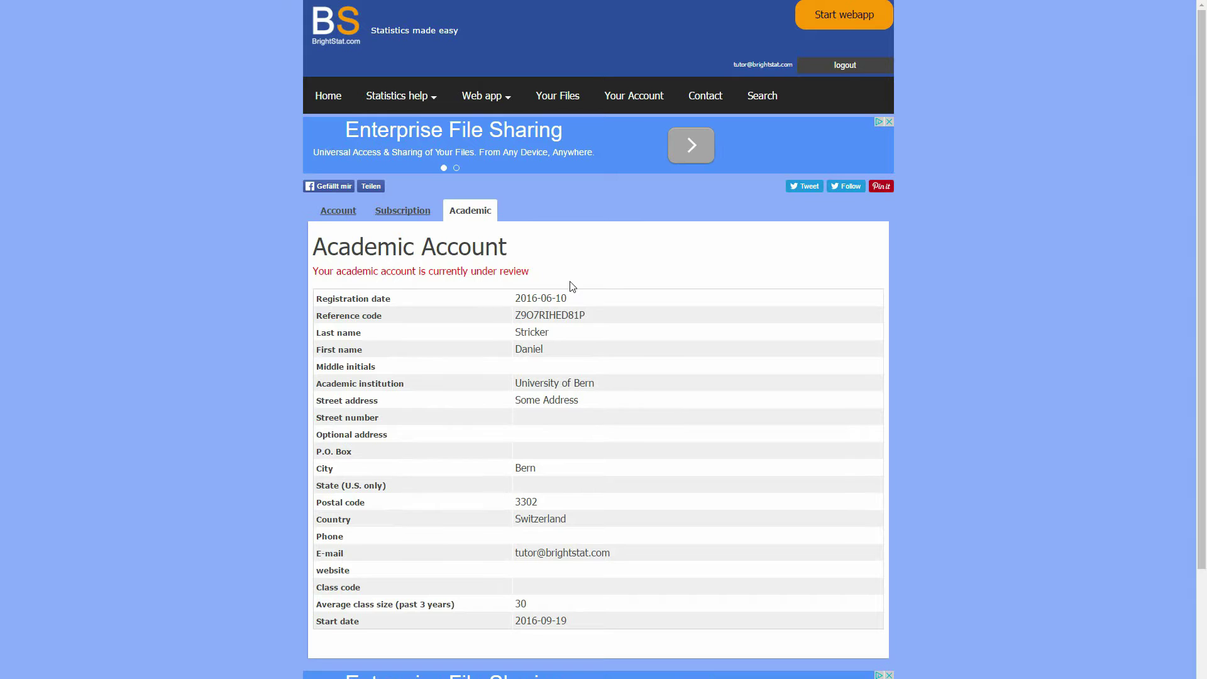
double_click(523, 315)
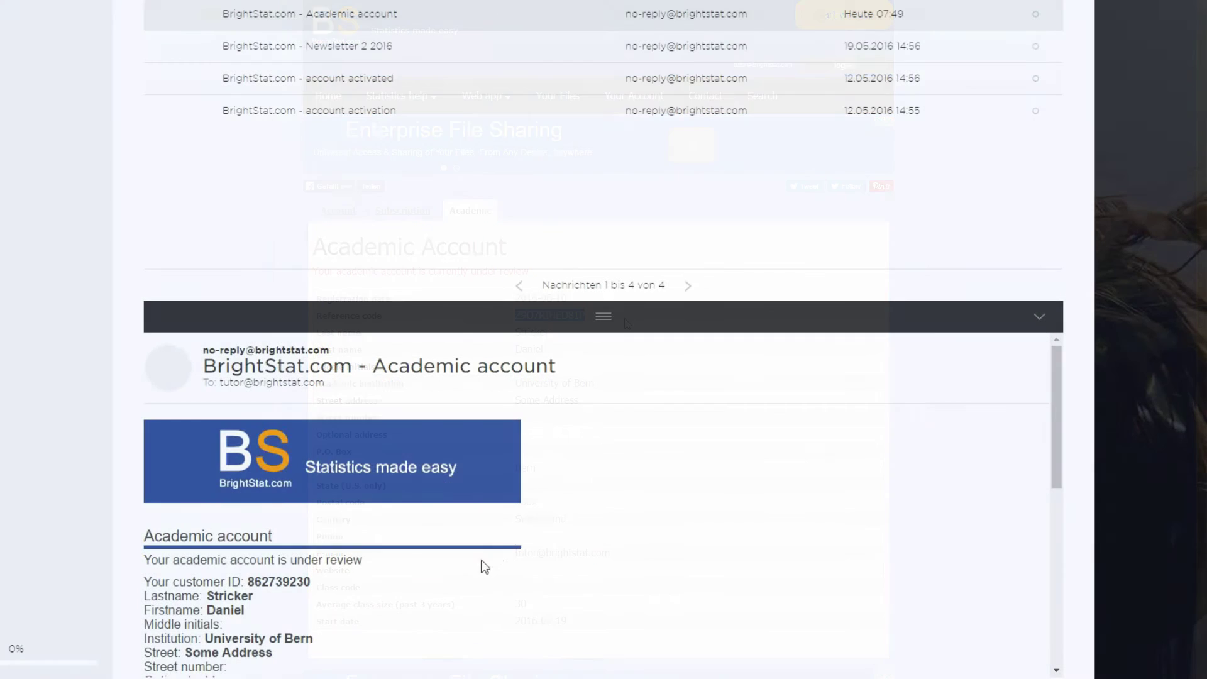
scroll(480, 566, "down", 1)
scroll(452, 575, "down", 2)
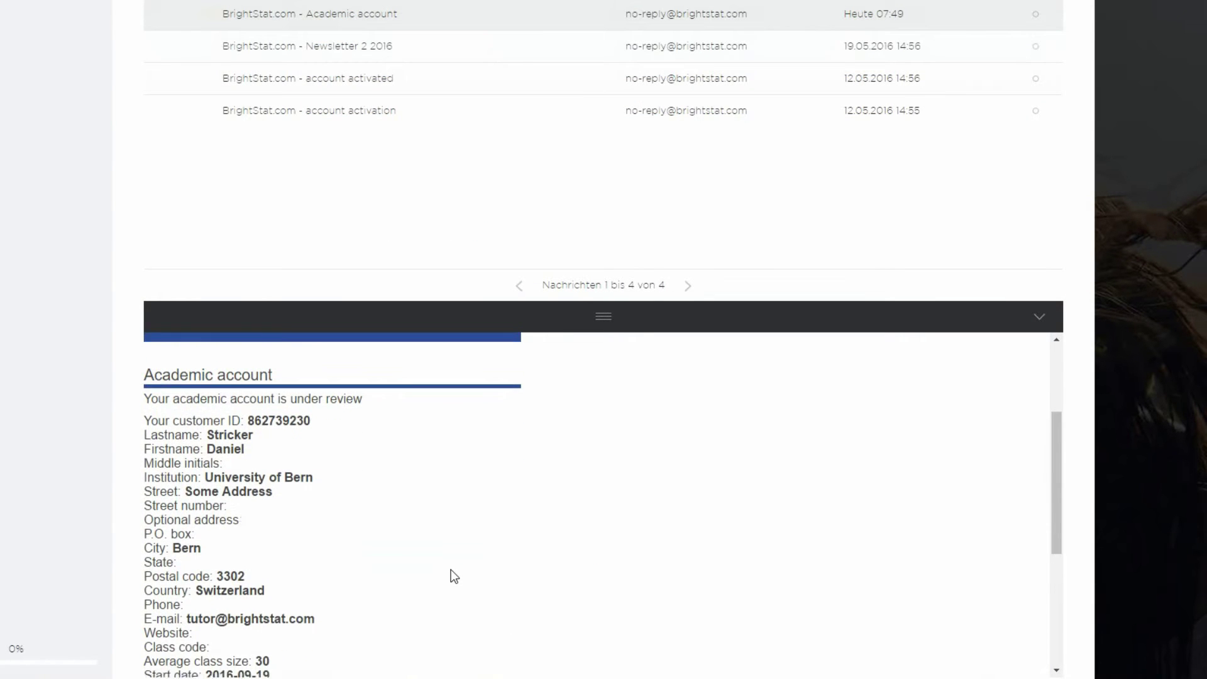
scroll(452, 576, "down", 2)
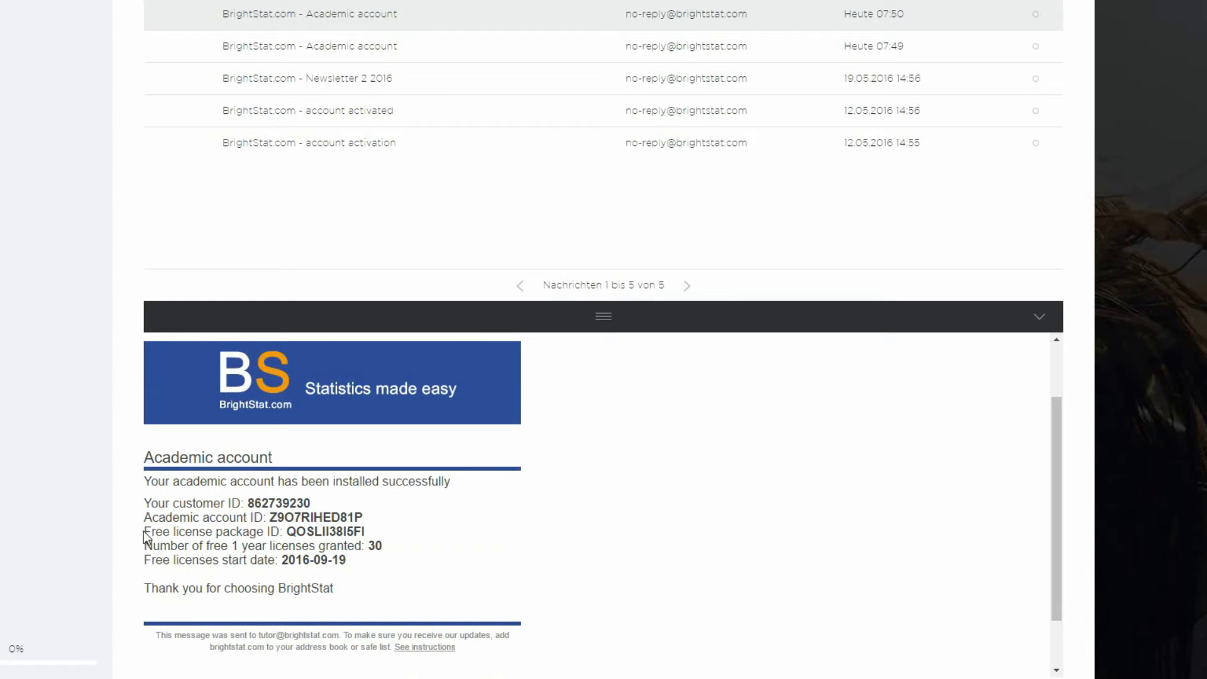
Select the free license package ID in the 'Academic account' confirmation email
left_click_drag(392, 533, 286, 532)
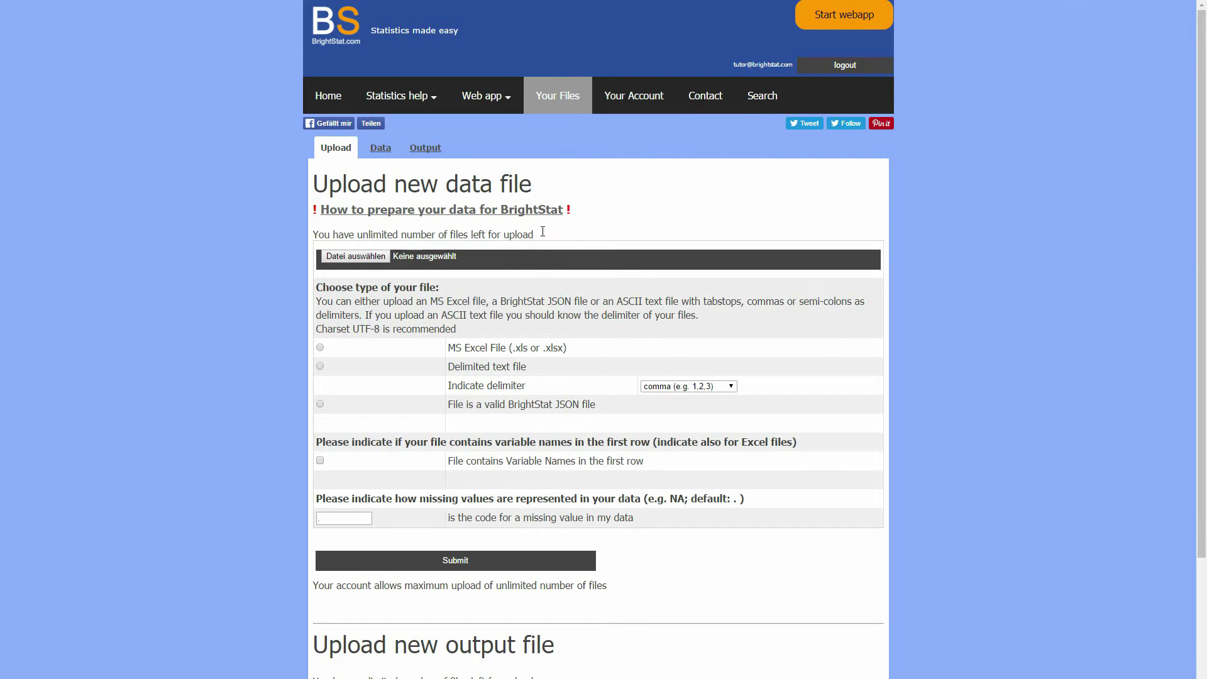
left_click_drag(539, 234, 313, 237)
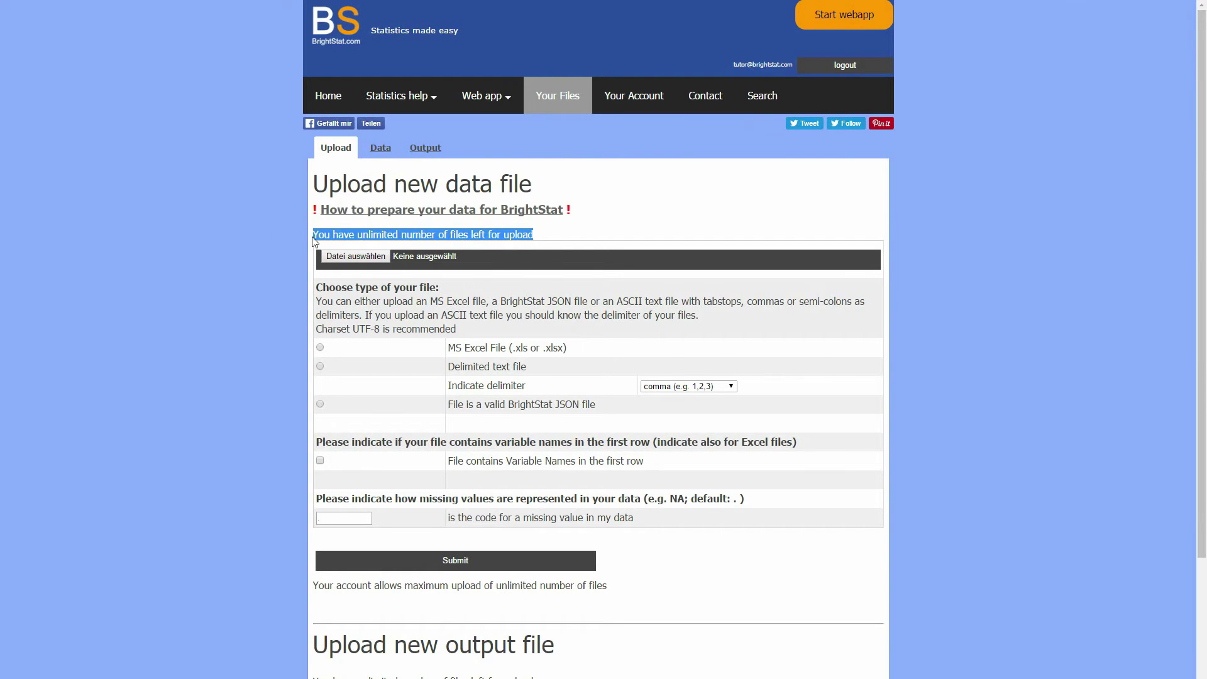
left_click(606, 233)
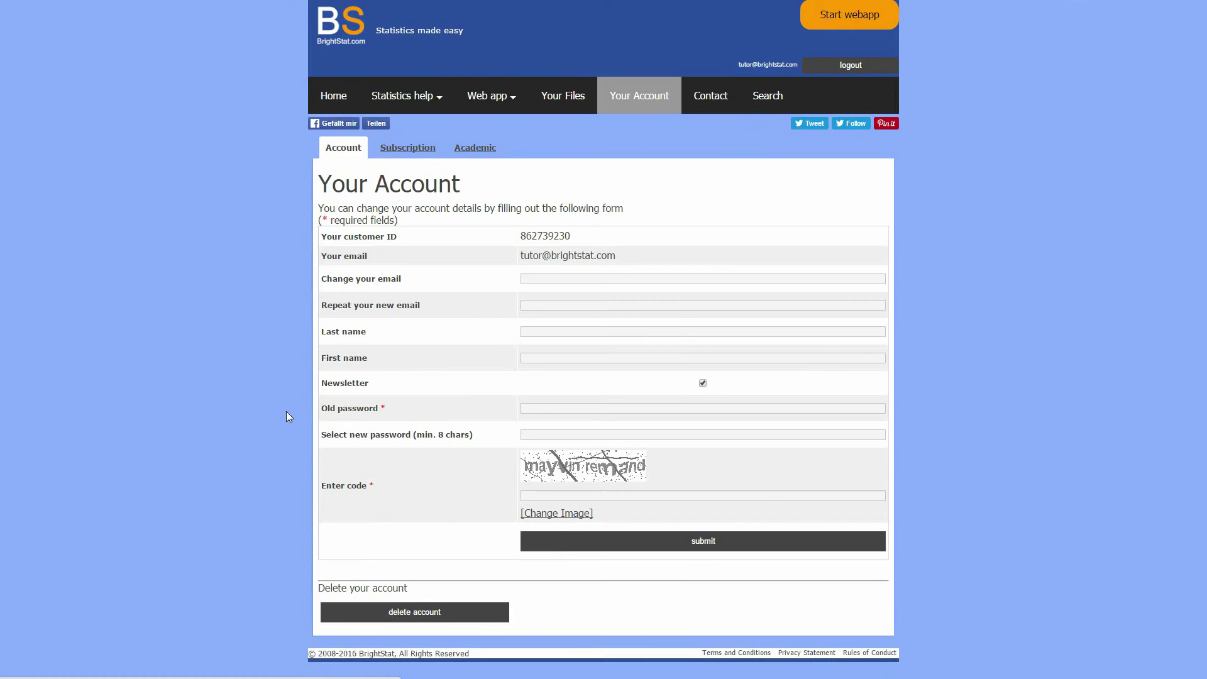
View subscription details, then the Academic page with account ID and registration date 2016-06-10
left_click(405, 150)
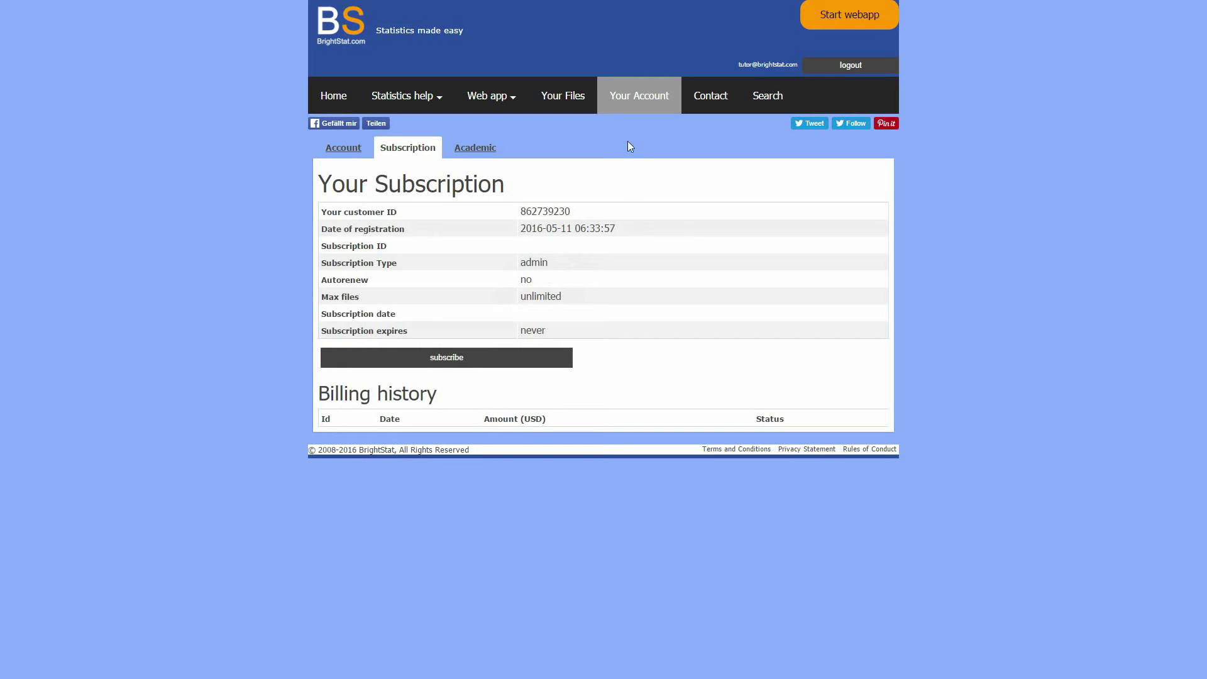
left_click(472, 153)
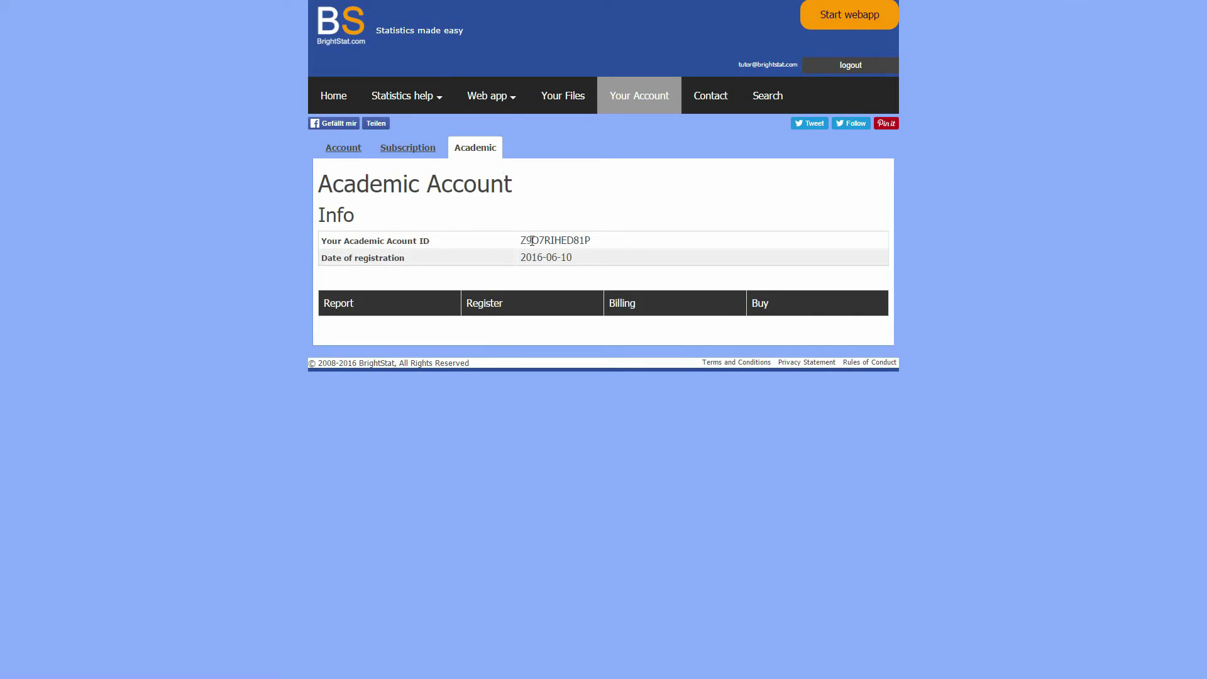
Show the licenses report, then billing history listing 30 free licenses at 0.00 USD
left_click(382, 303)
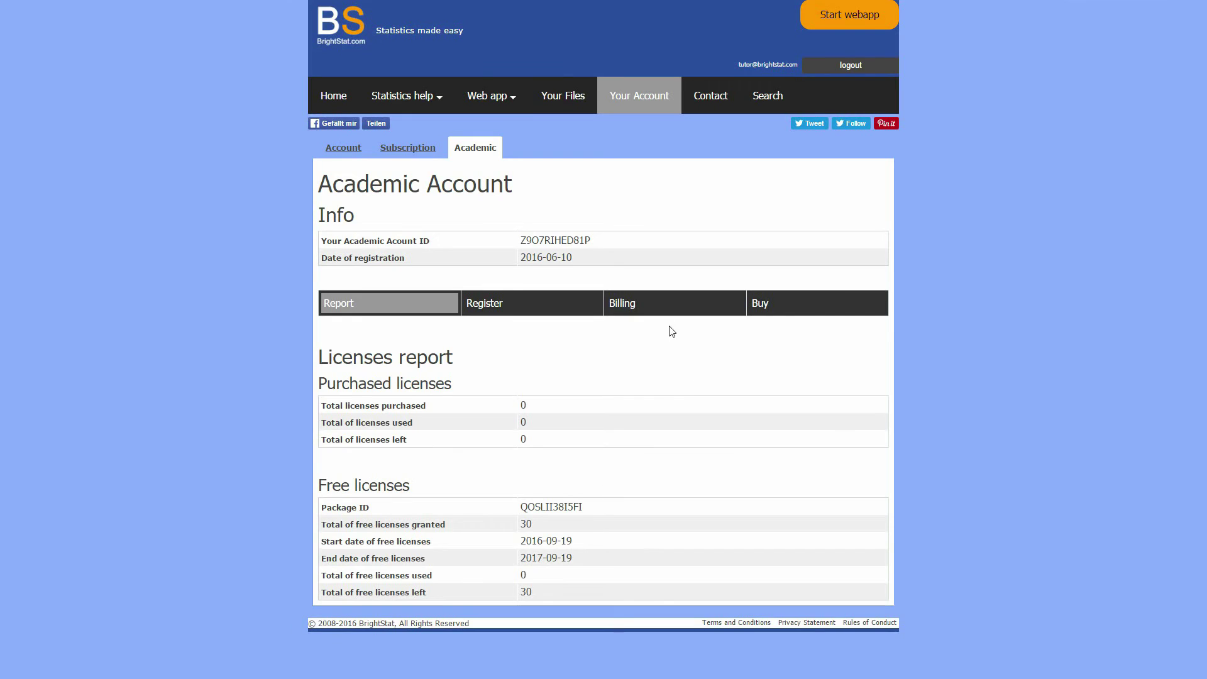
left_click(658, 307)
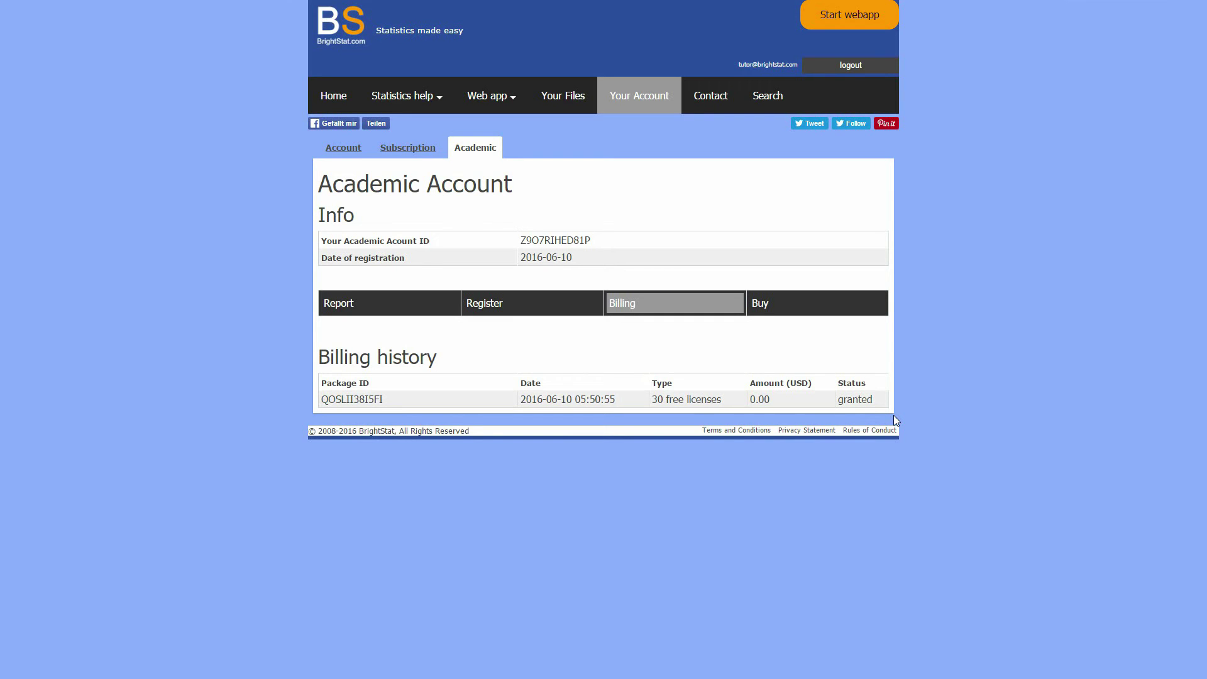
Open the Buy page listing the XS through XL paid license packages with prices
left_click(793, 303)
scroll(649, 374, "down", 3)
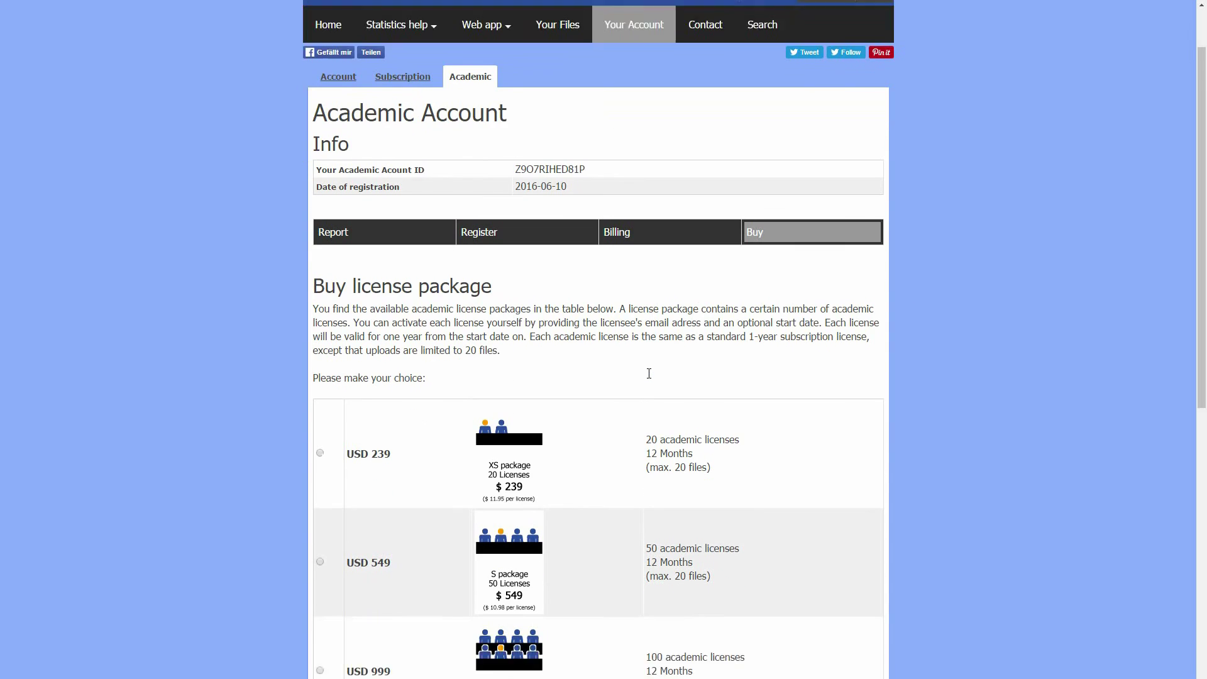
scroll(649, 373, "down", 2)
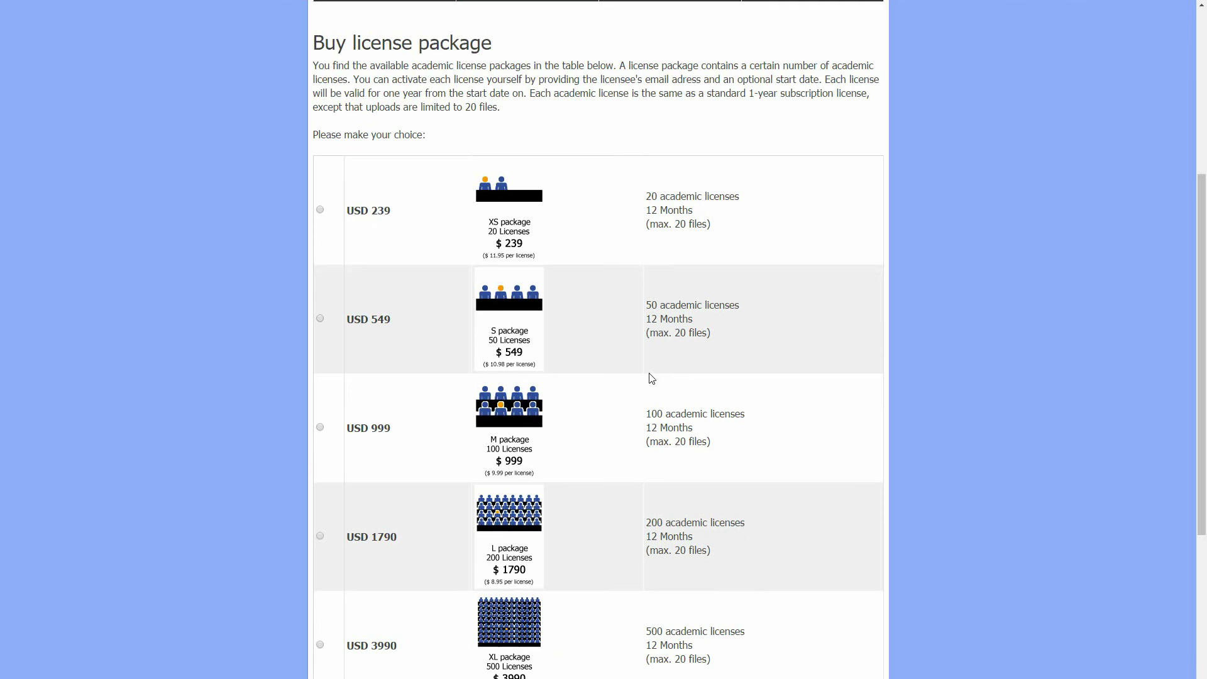
scroll(649, 378, "down", 5)
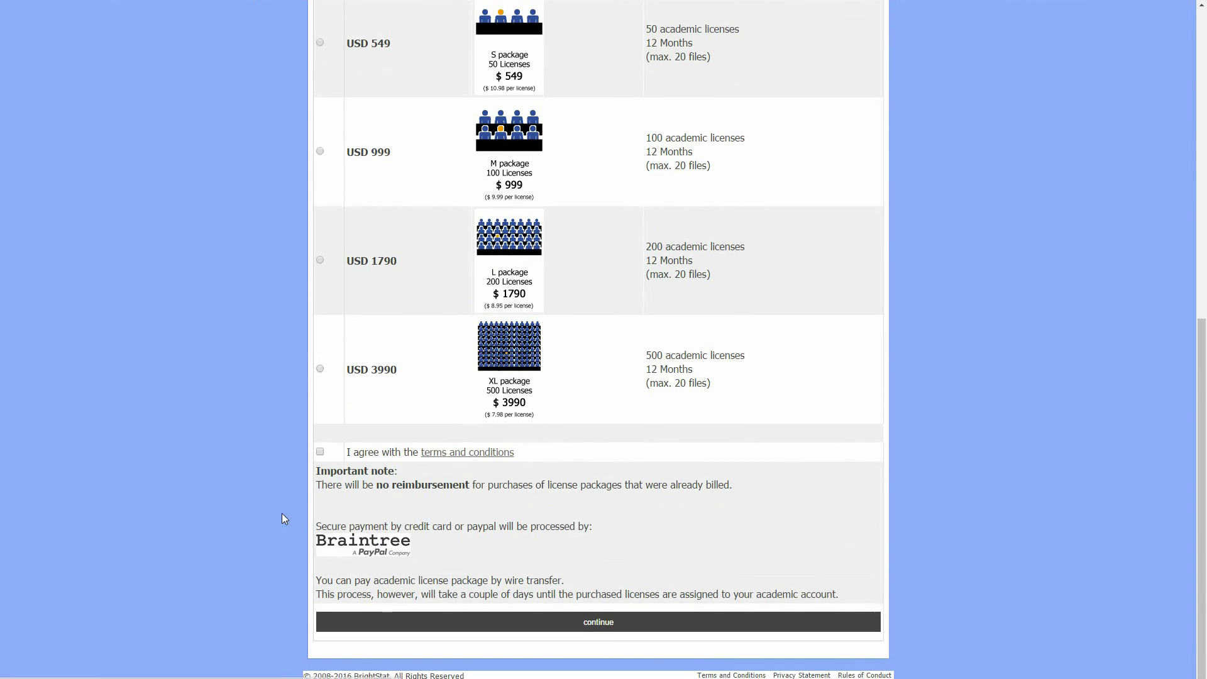
scroll(280, 517, "up", 5)
scroll(280, 517, "up", 5)
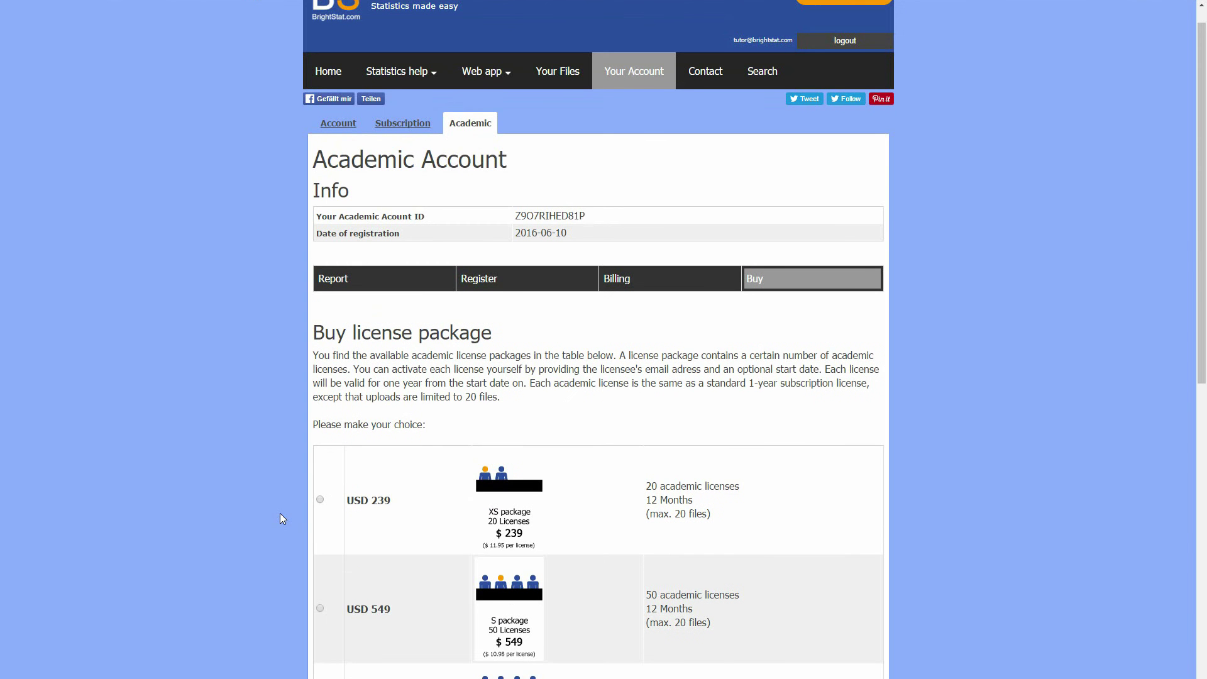
Open Registration Step 1, with an empty email list and start date 2016-06-10
left_click(494, 276)
scroll(475, 388, "down", 2)
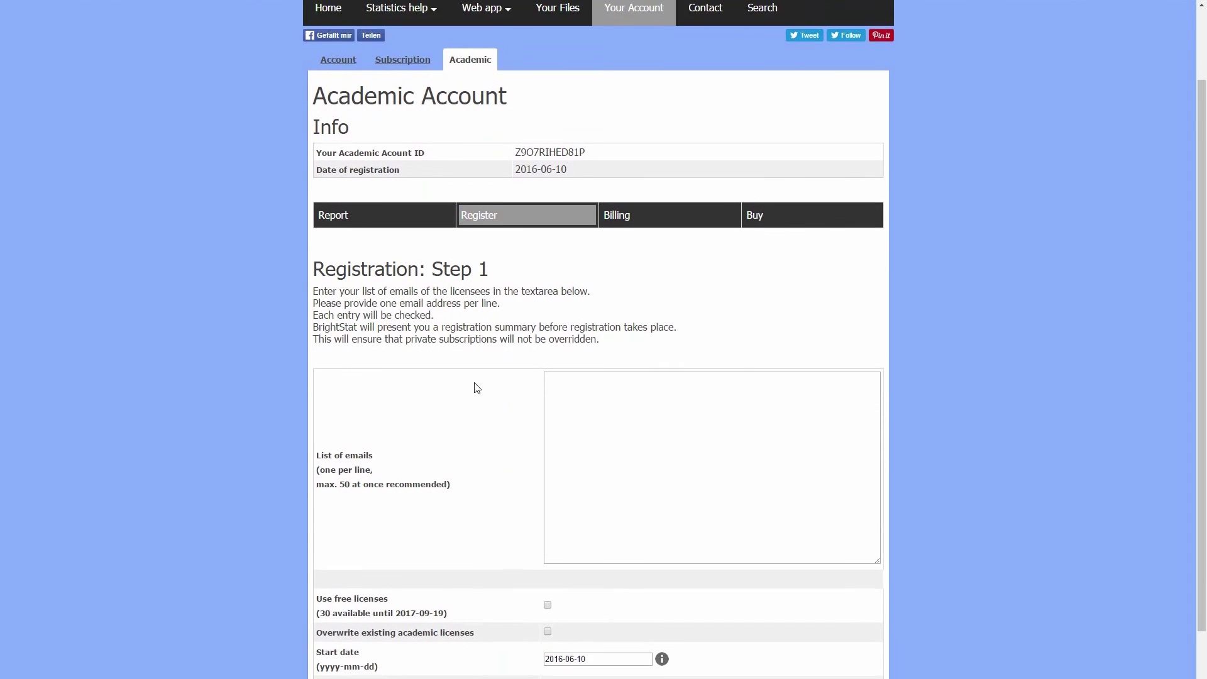